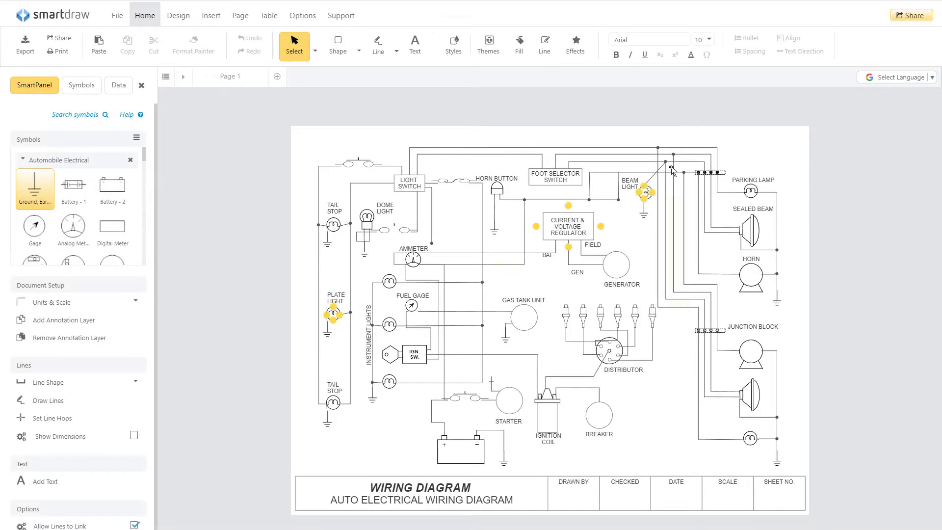
Select a diagram wire, zoom in, and pan left to the Light Switch and Dome Light area.
left_click(657, 149)
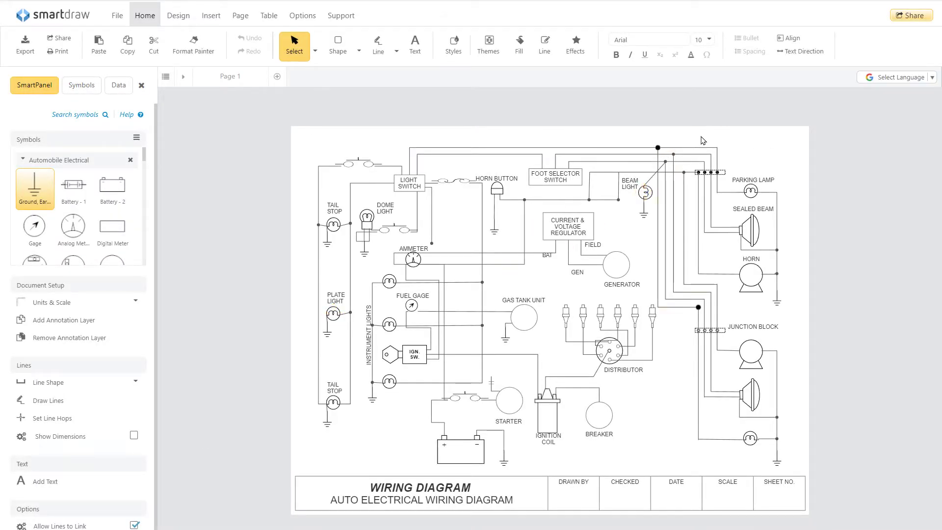
scroll(879, 517, "up", 5, "ctrl")
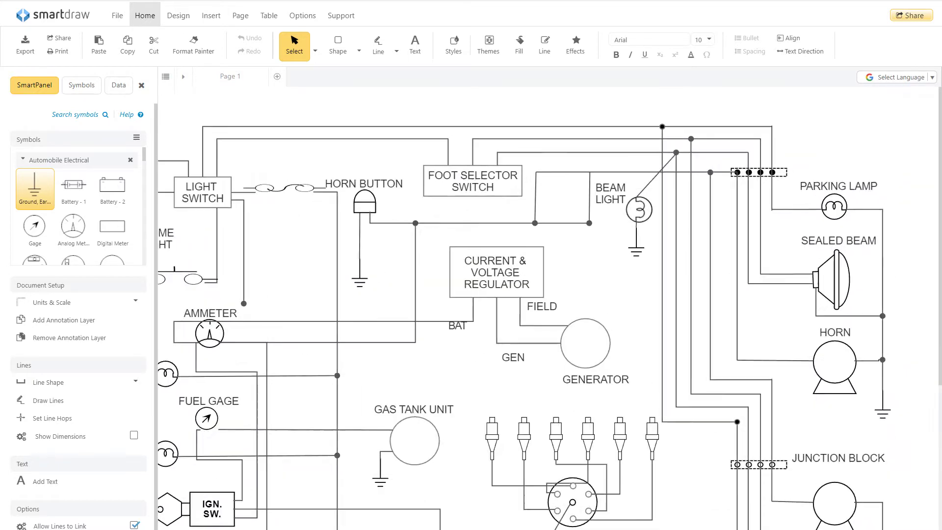
scroll(877, 511, "up", 3)
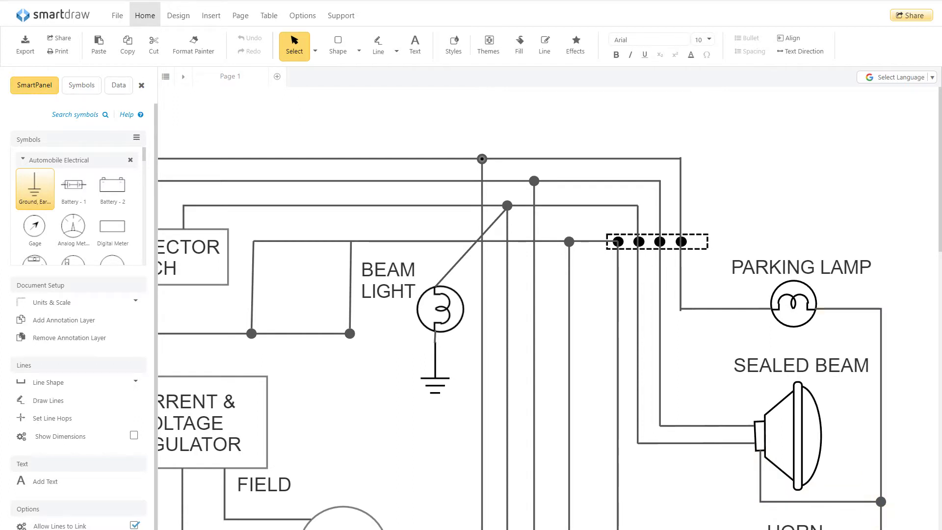
scroll(547, 343, "left", 10)
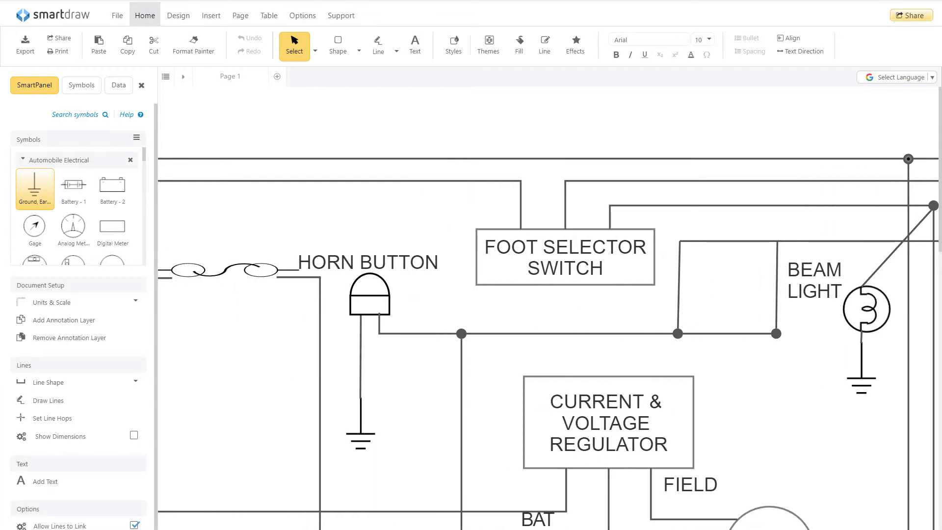
scroll(547, 343, "left", 7)
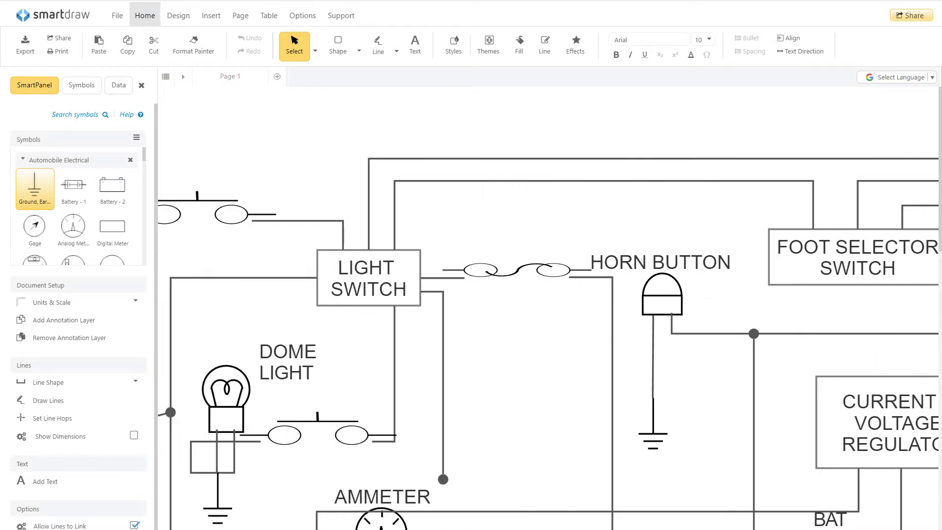
scroll(547, 344, "left", 3)
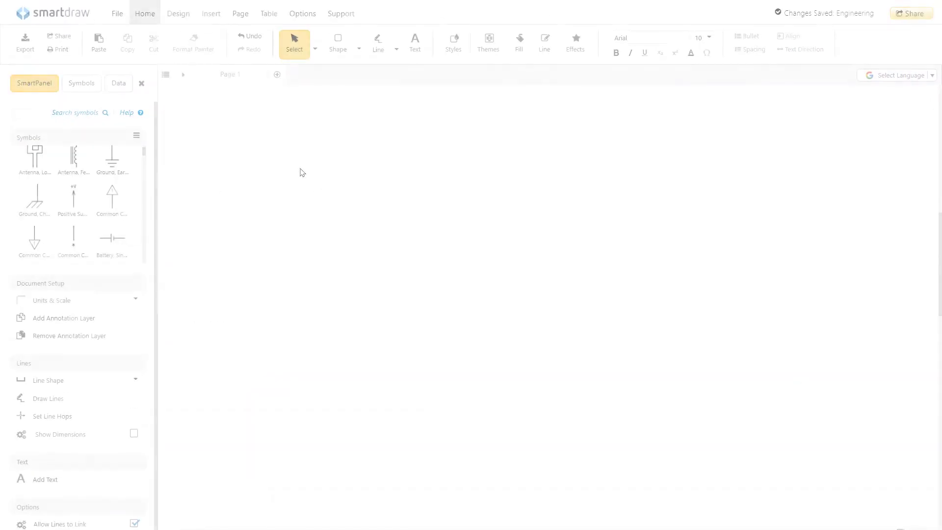
Place an earth ground at centre, a chassis ground lower left, and a triangular common ground lower right.
left_click_drag(112, 167, 481, 246)
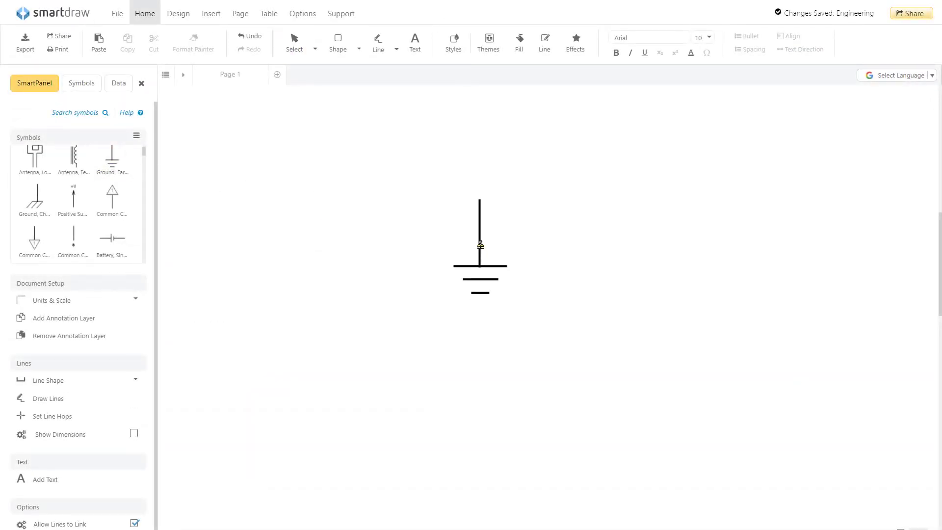
left_click(701, 224)
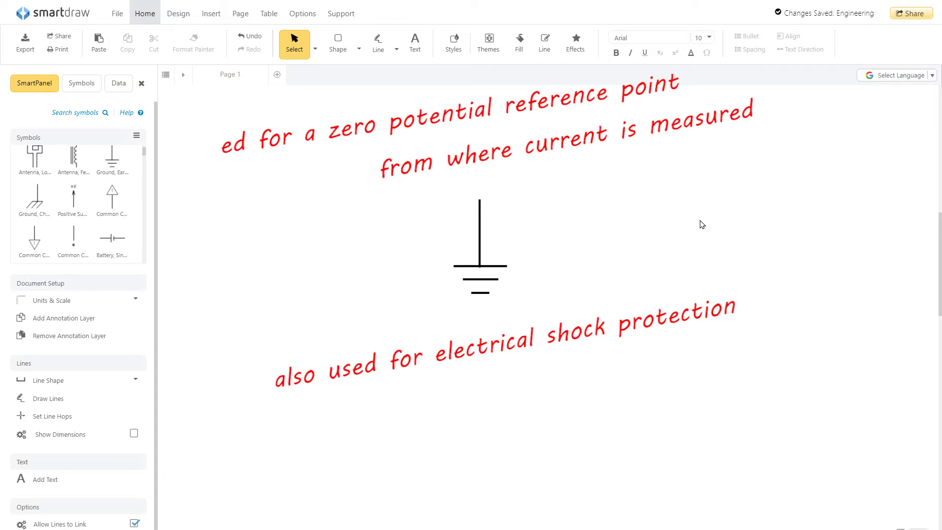
left_click(37, 202)
left_click(361, 416)
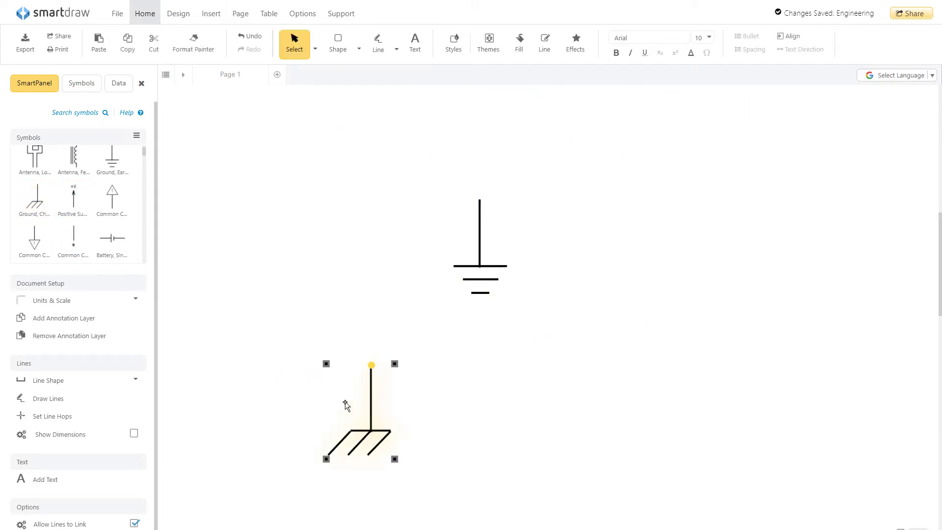
left_click(34, 238)
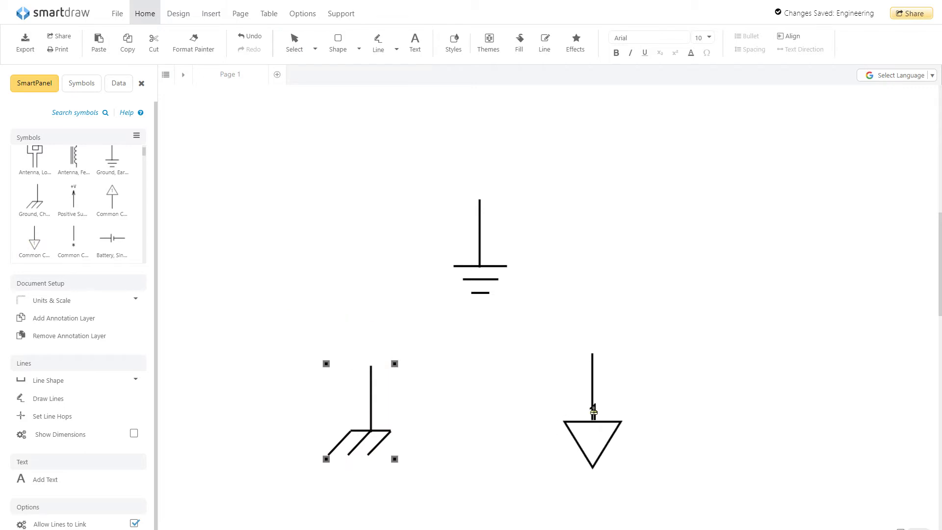
left_click(607, 418)
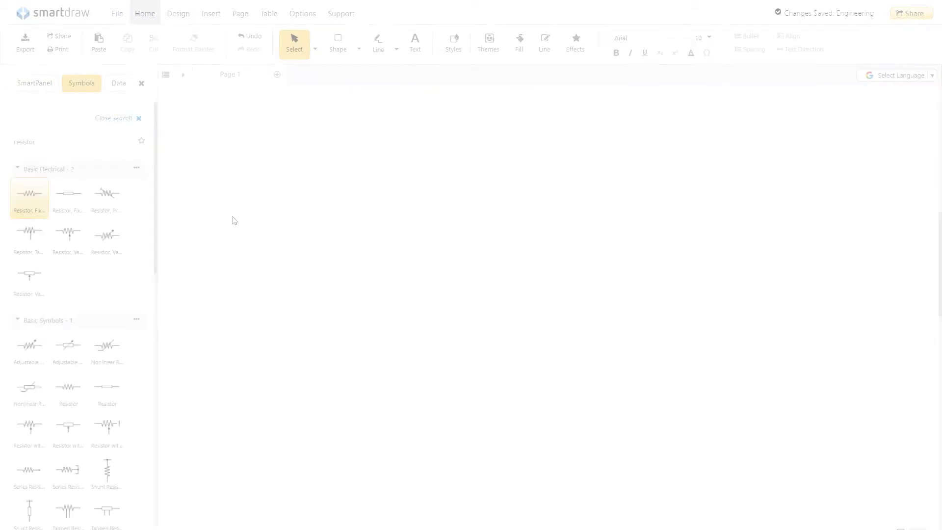
Place fixed, variable (tap arrow) and adjustable resistor symbols on the page.
left_click(43, 200)
left_click(522, 263)
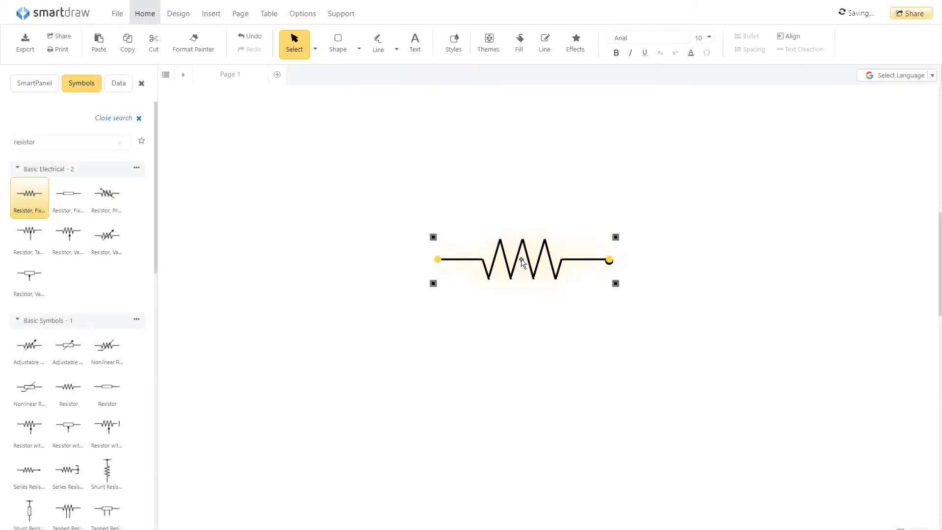
left_click(276, 163)
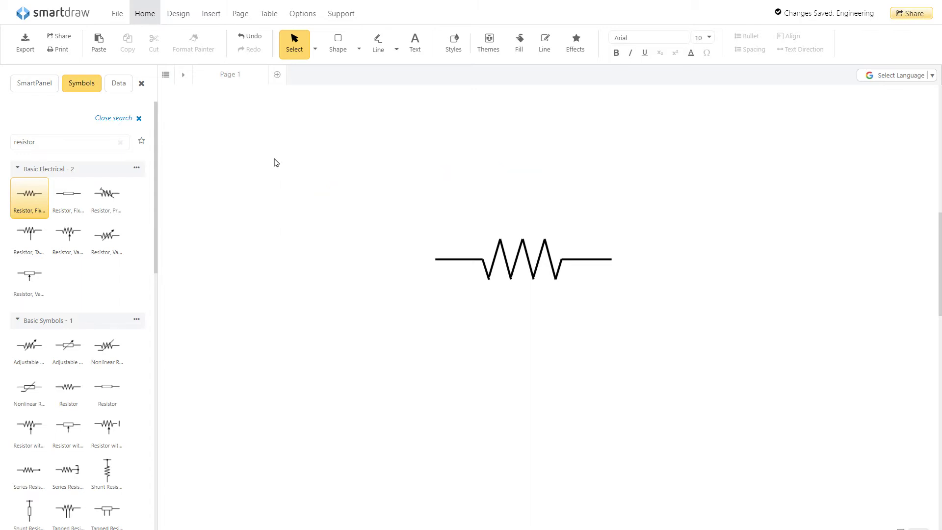
left_click(29, 345)
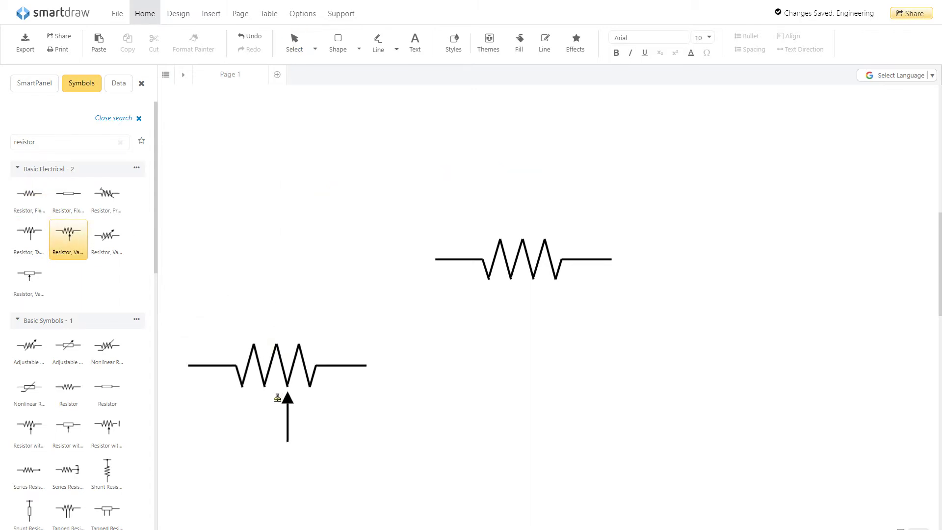
left_click(279, 393)
left_click(491, 390)
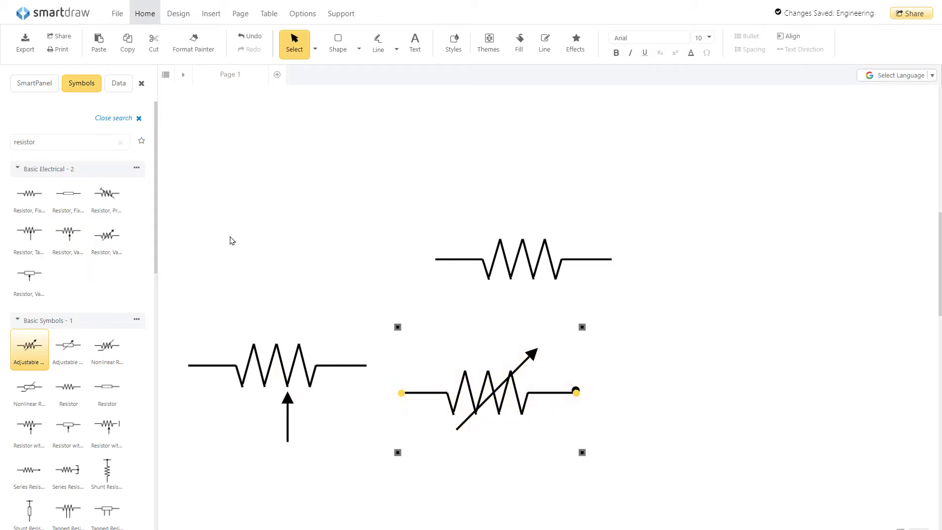
Add another resistor variant at upper left and a thermal resistor at upper right.
left_click(107, 193)
left_click(345, 179)
scroll(143, 378, "down", 3)
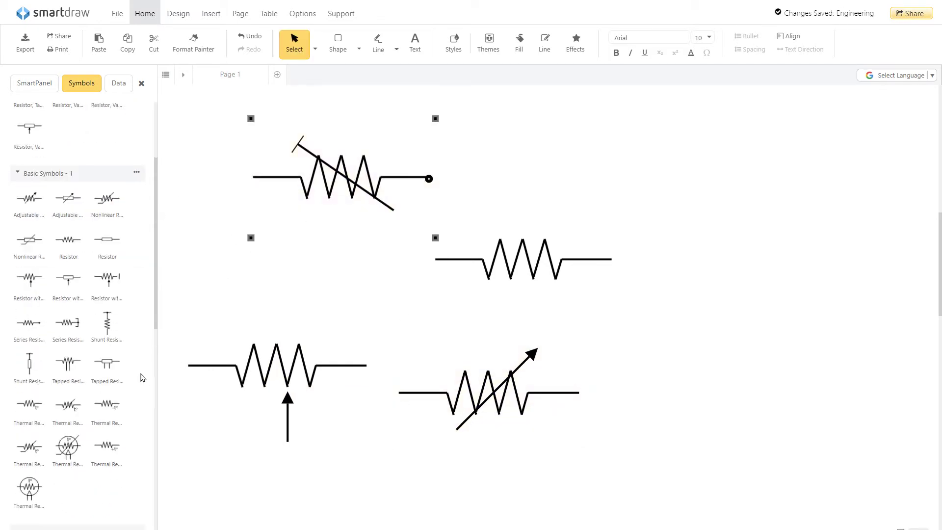
left_click(47, 415)
left_click(697, 176)
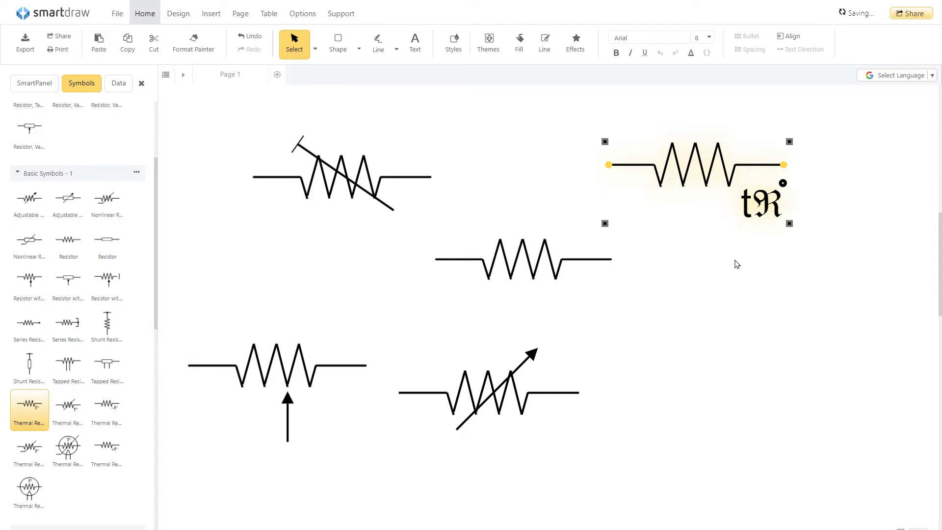
left_click(763, 356)
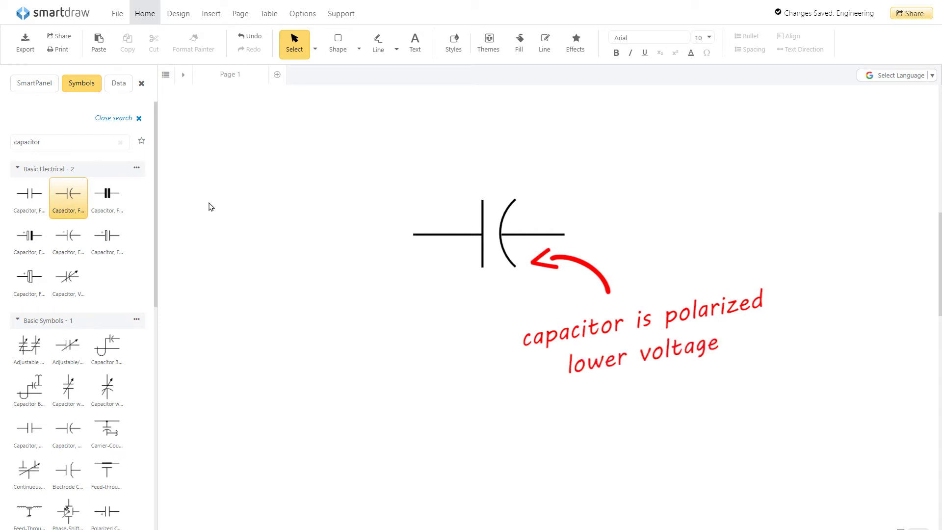
Place the plus-marked capacitor directly beneath the polarized capacitor.
left_click(69, 235)
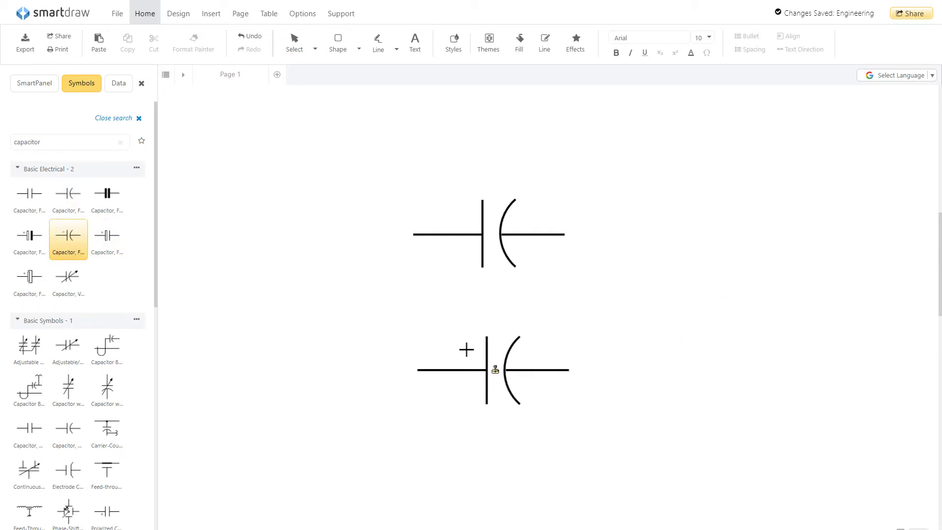
left_click(491, 369)
left_click(191, 295)
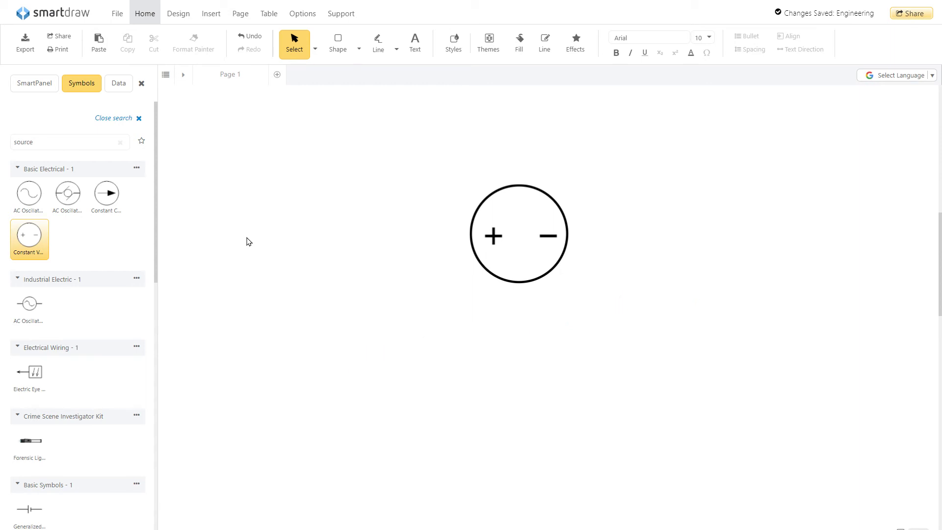
Place the AC source symbol below the voltage source and deselect it.
left_click(30, 192)
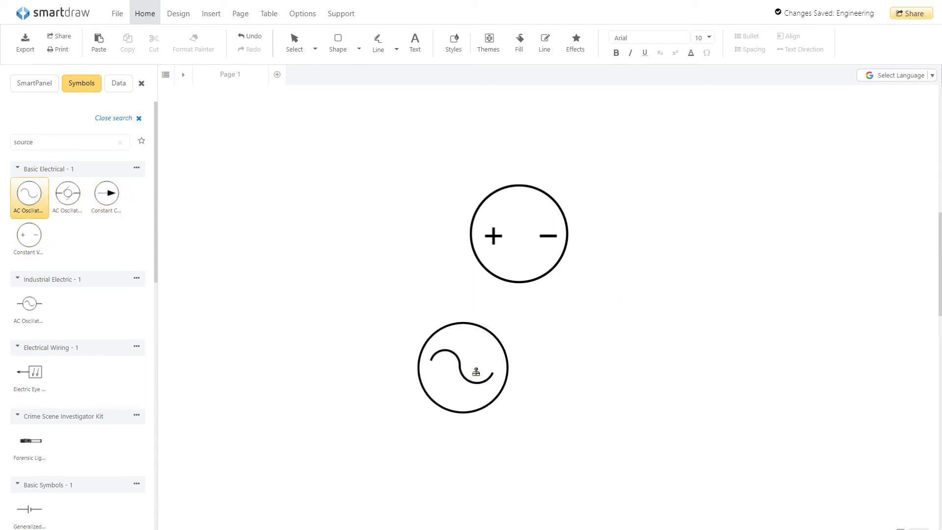
left_click(536, 386)
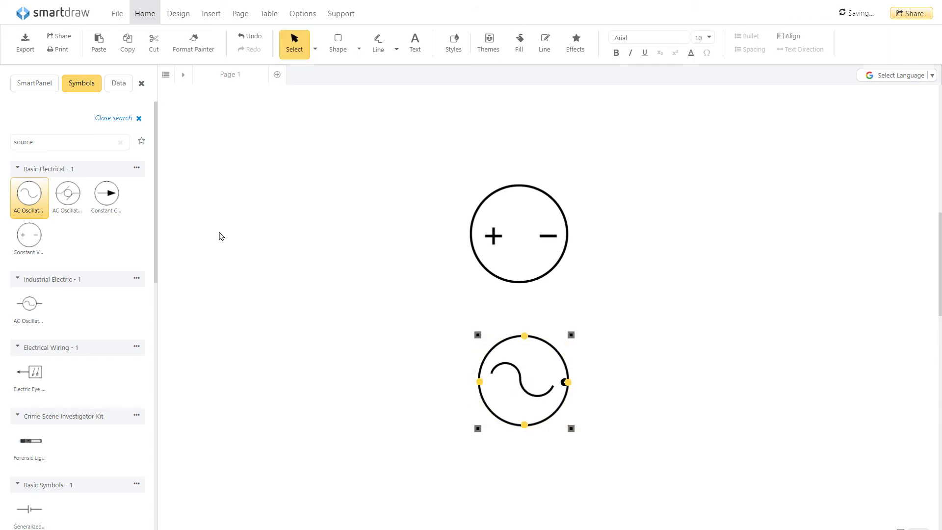
left_click(248, 239)
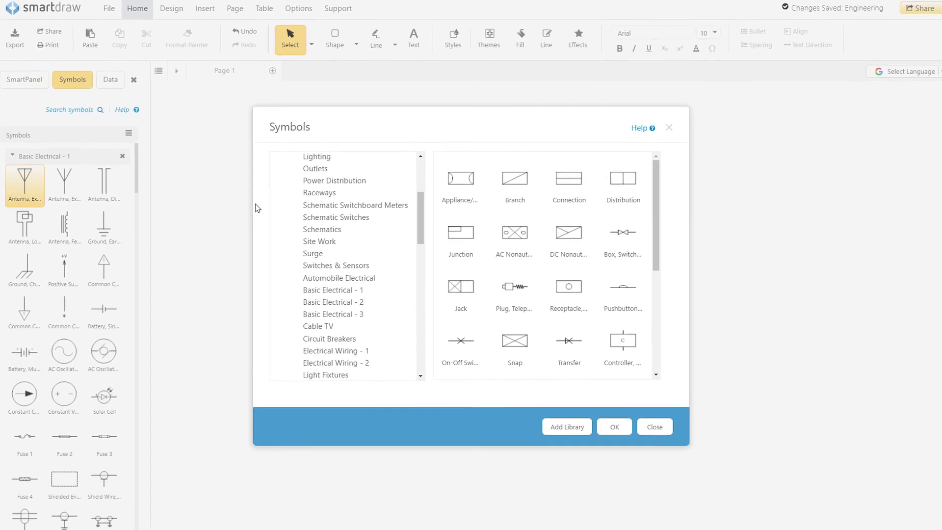
Preview the Outlets, Power Distribution, Schematics, then Automobile Electrical symbol categories.
left_click(305, 170)
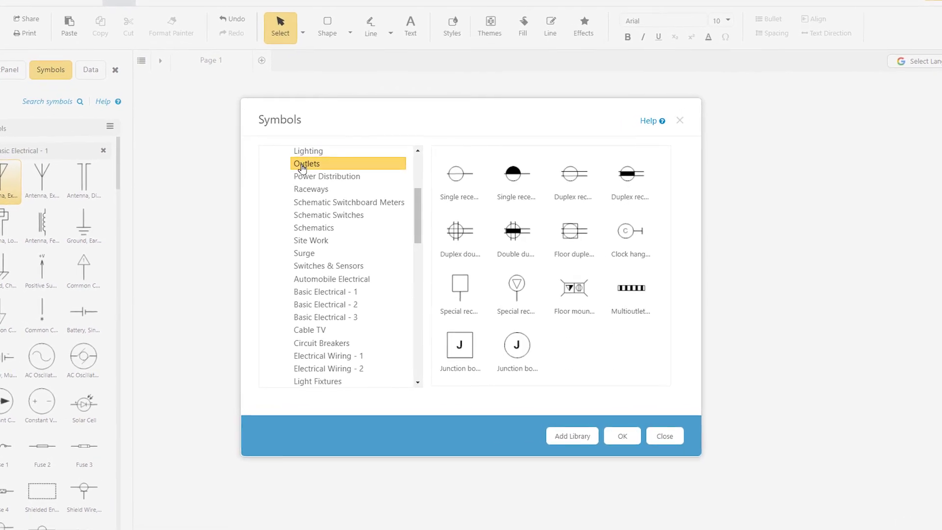
left_click(335, 179)
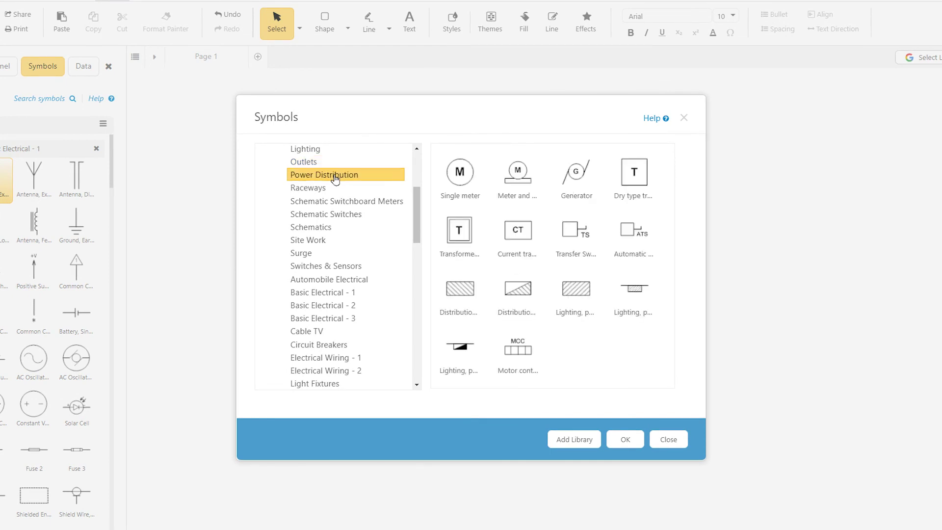
left_click(328, 231)
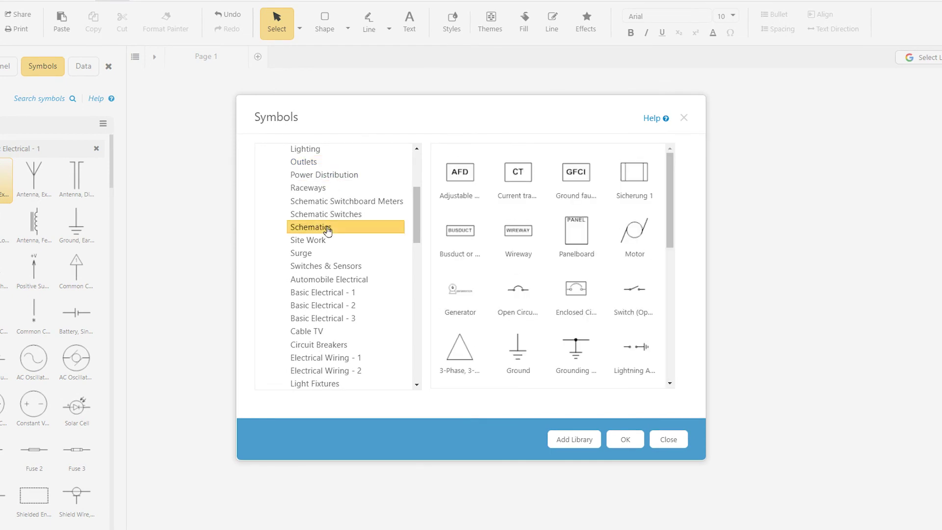
left_click(337, 281)
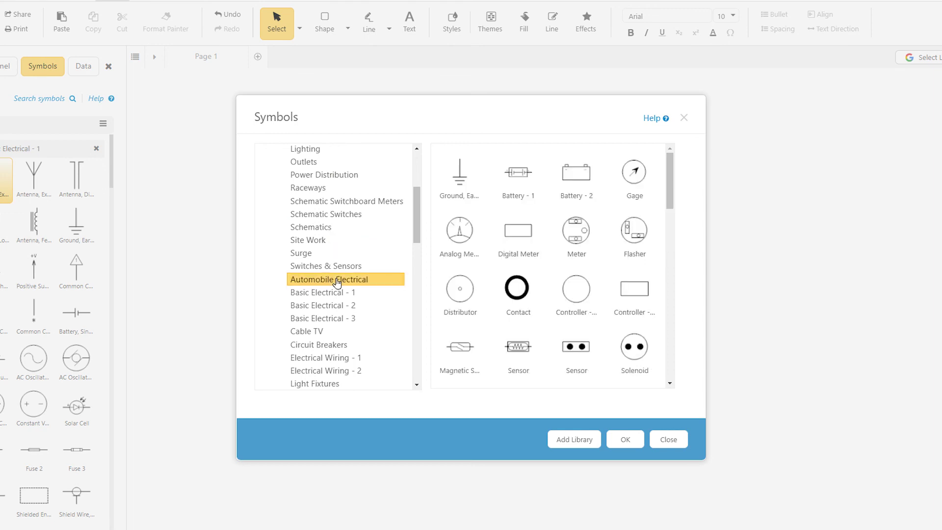